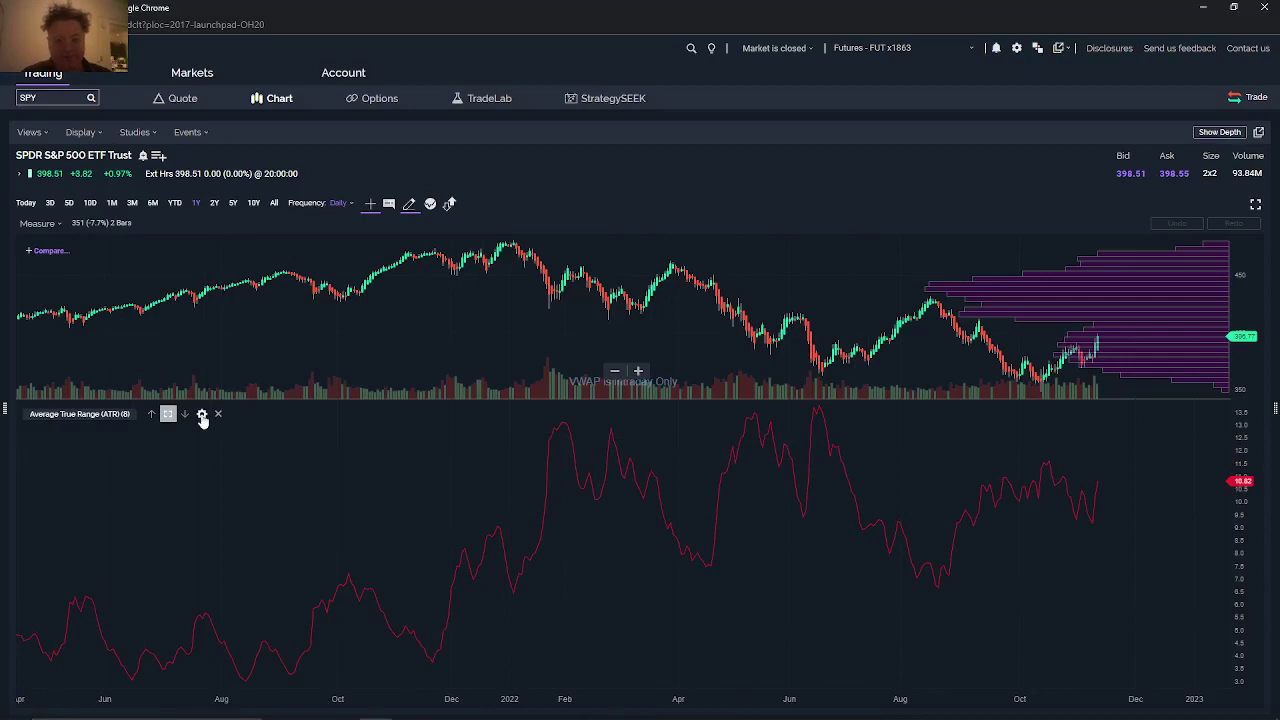
- Review the ATR (8) settings without changes, then switch SPY to the 3-day range of 3-minute bars
{"action": "left_click", "coordinate": [201, 413]}
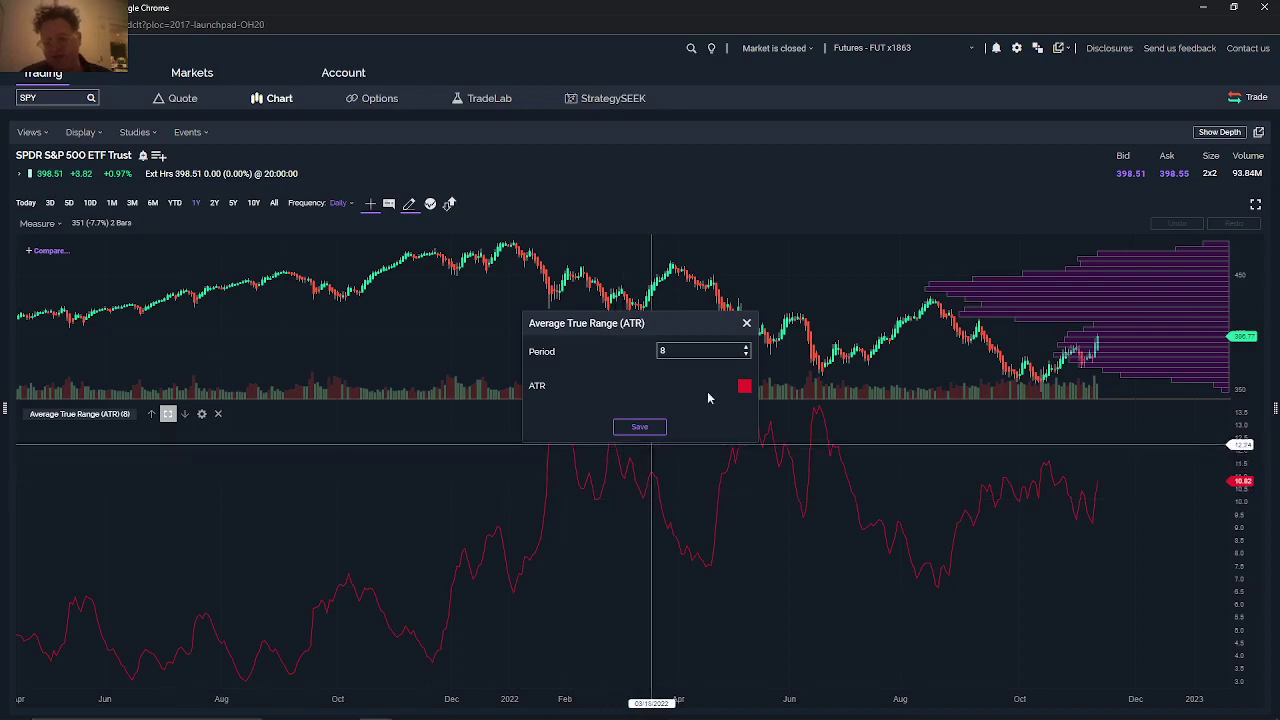
{"action": "left_click", "coordinate": [747, 326]}
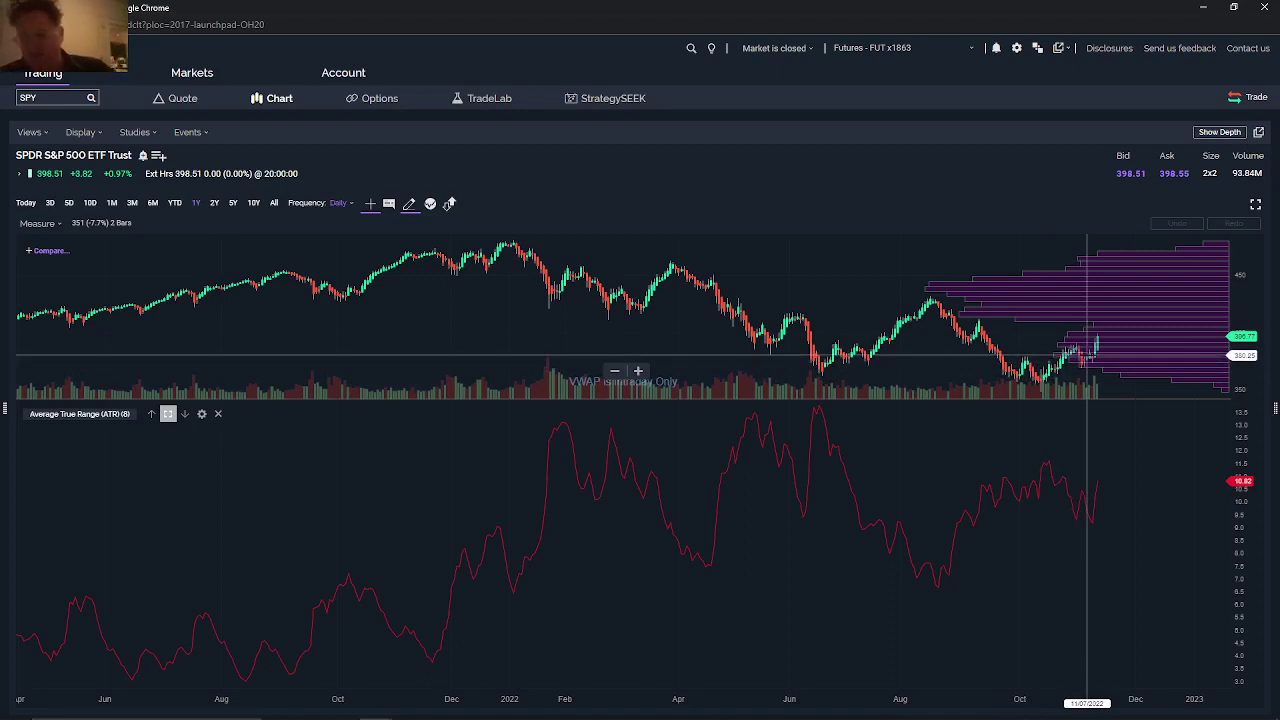
{"action": "left_click", "coordinate": [201, 413]}
{"action": "left_click", "coordinate": [746, 324]}
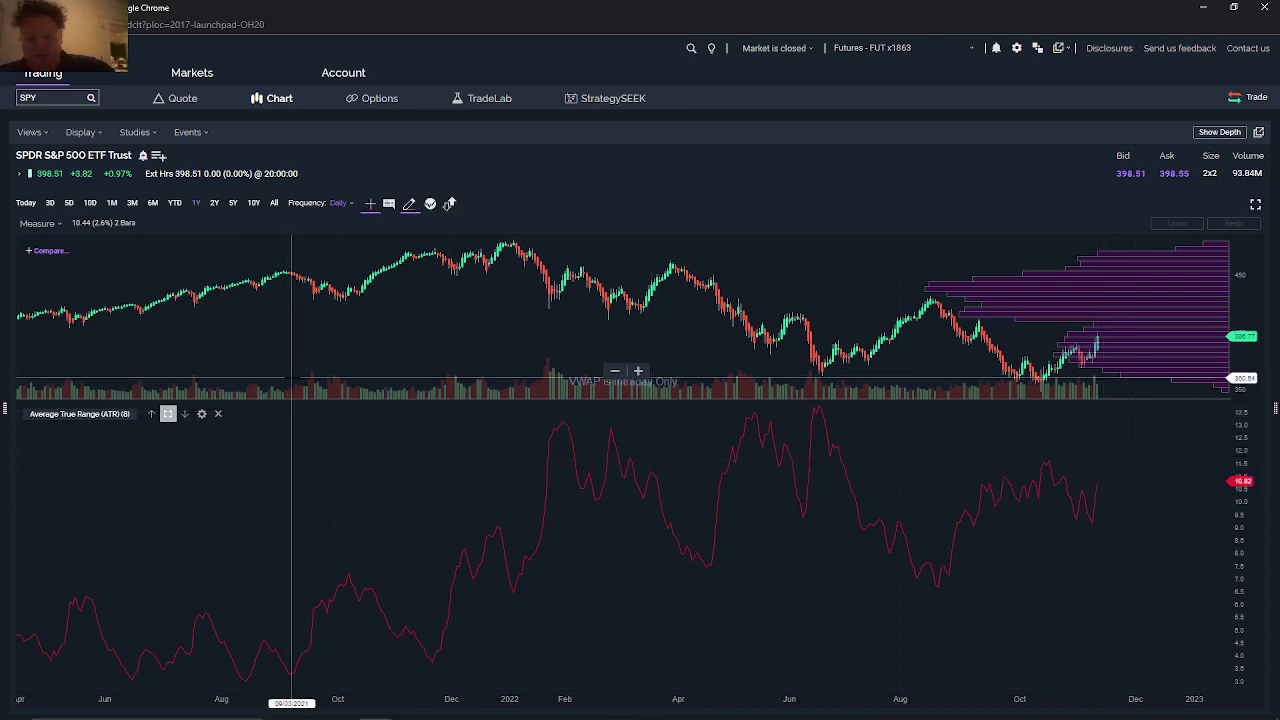
{"action": "left_click", "coordinate": [52, 204]}
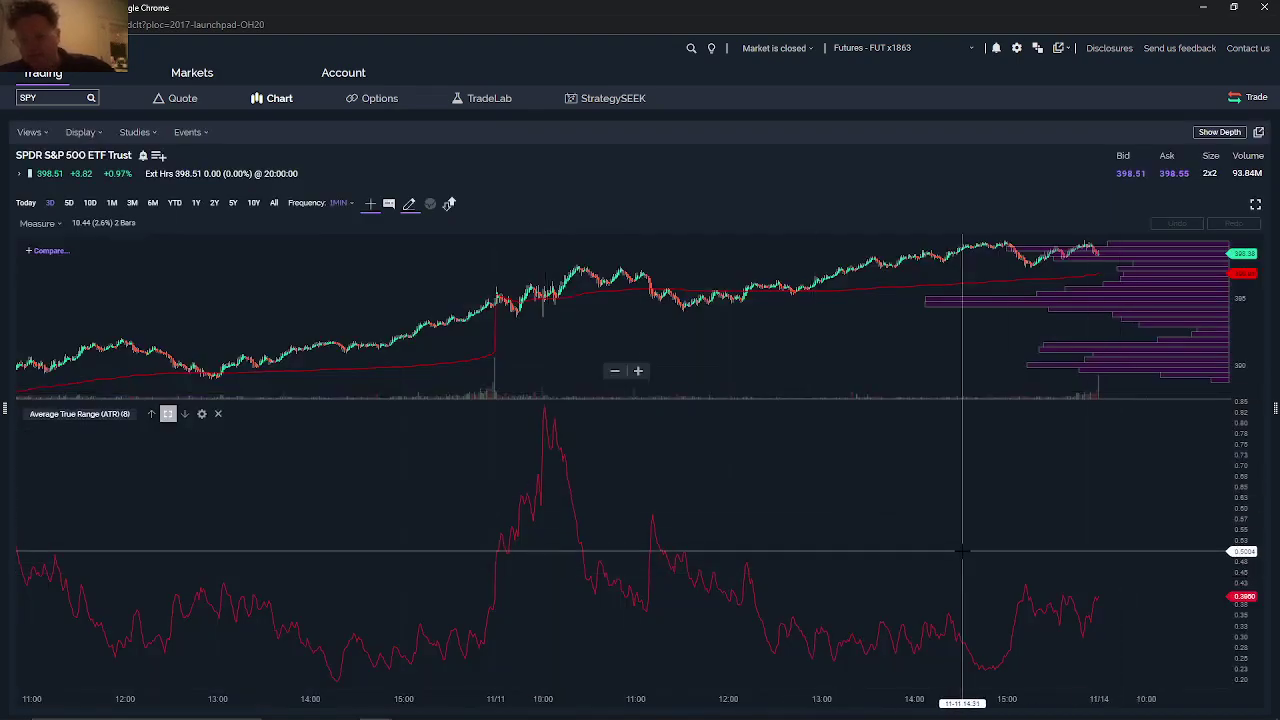
- Zoom out and measure SPY's rise from the first-day low: 9.89 (2.3%) across 307 bars
{"action": "scroll", "coordinate": [962, 550], "scroll_direction": "down", "scroll_amount": 3}
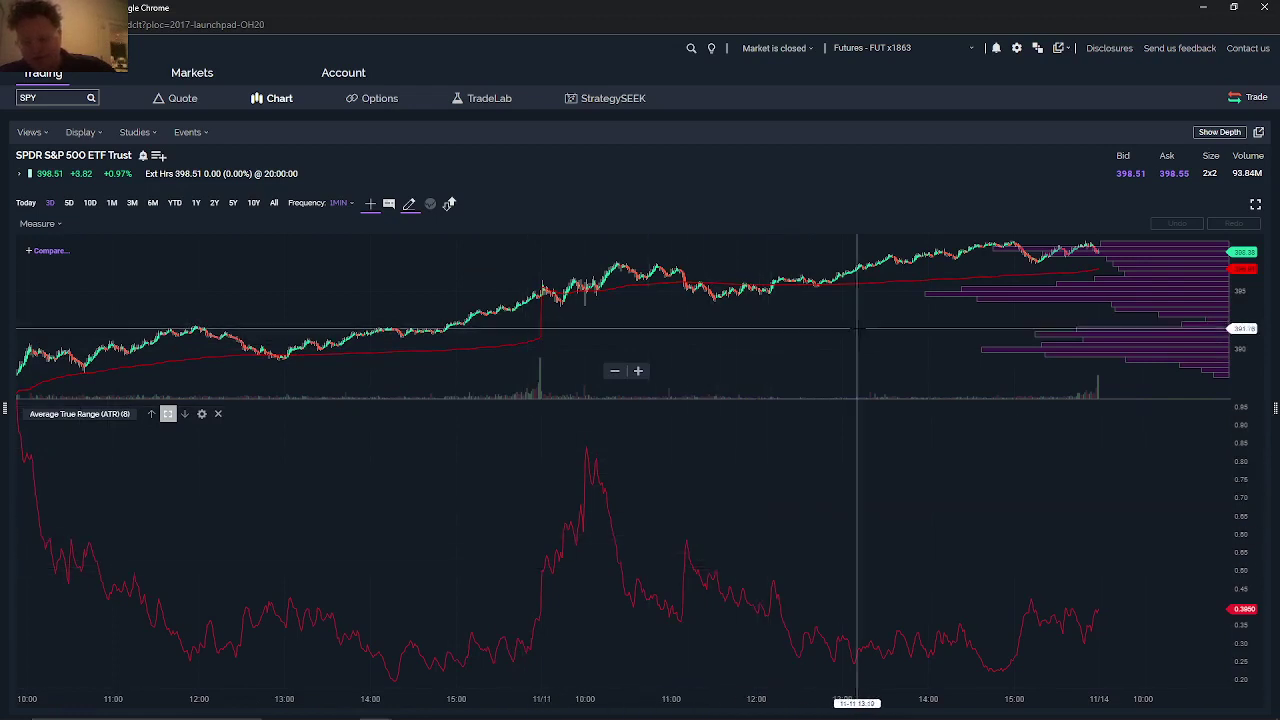
{"action": "left_click_drag", "start_coordinate": [930, 336], "coordinate": [1024, 277]}
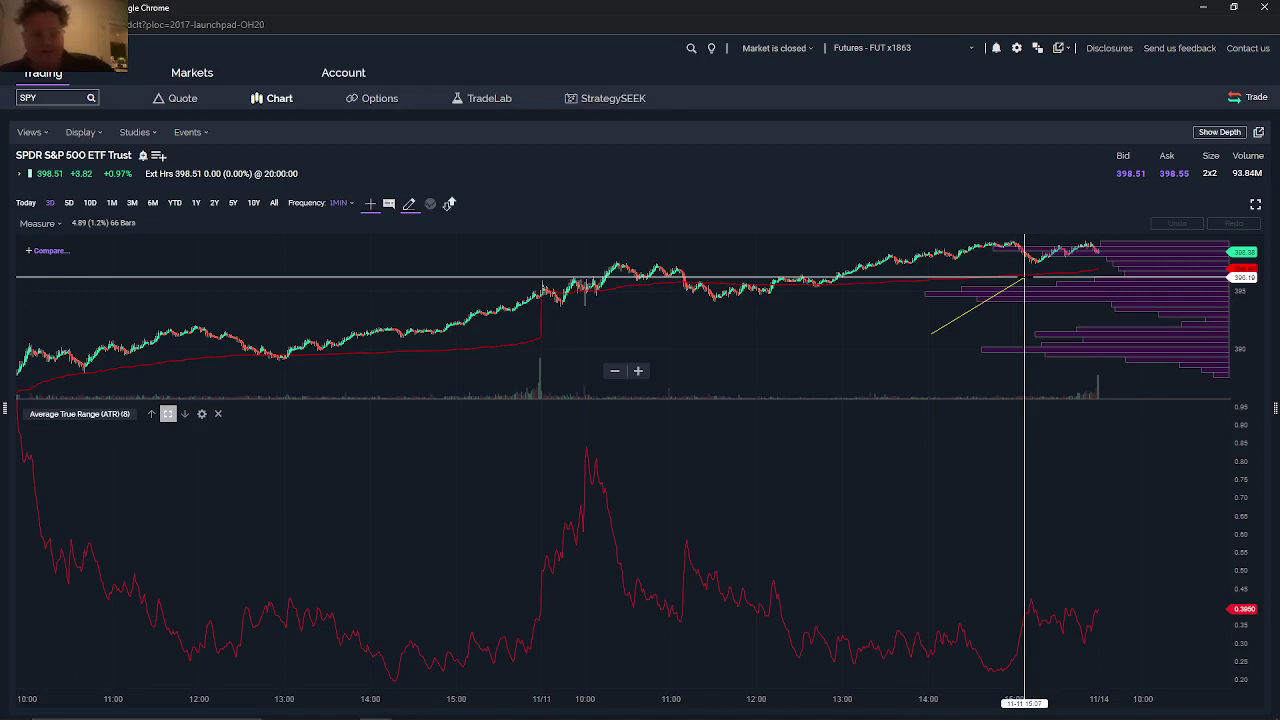
{"action": "left_click_drag", "start_coordinate": [1024, 277], "coordinate": [1024, 277]}
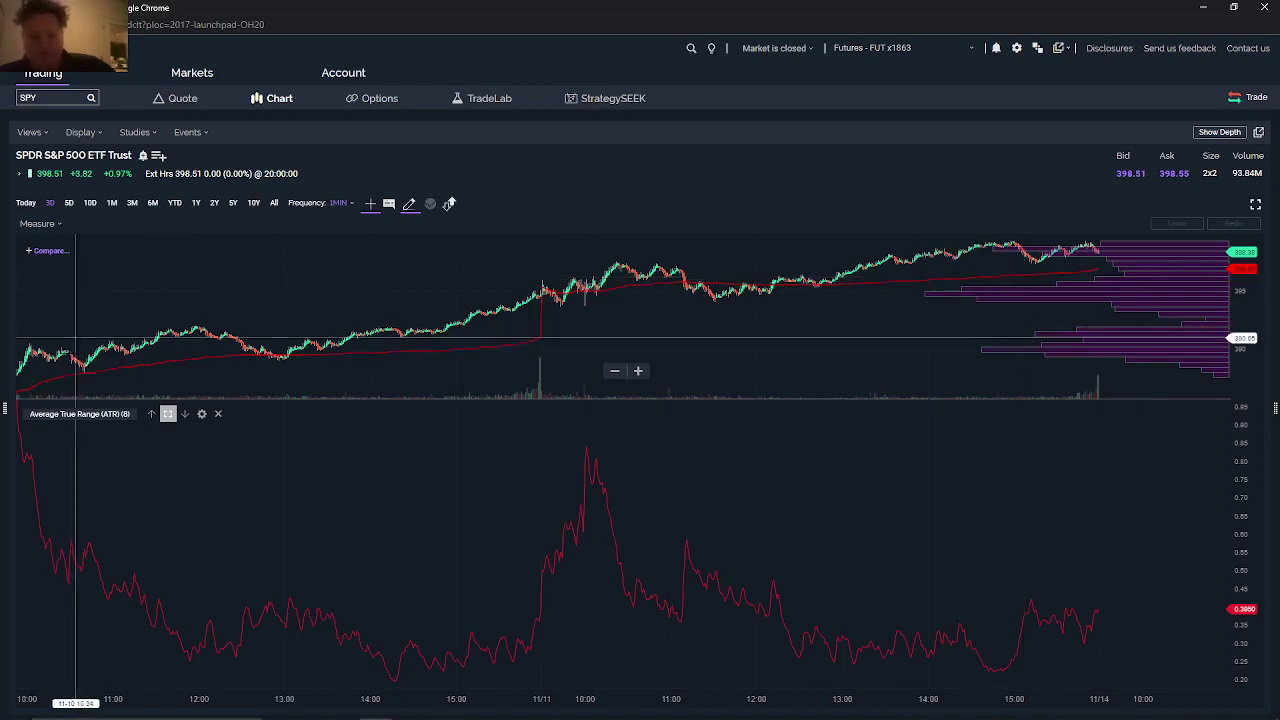
{"action": "left_click_drag", "start_coordinate": [38, 370], "coordinate": [476, 268]}
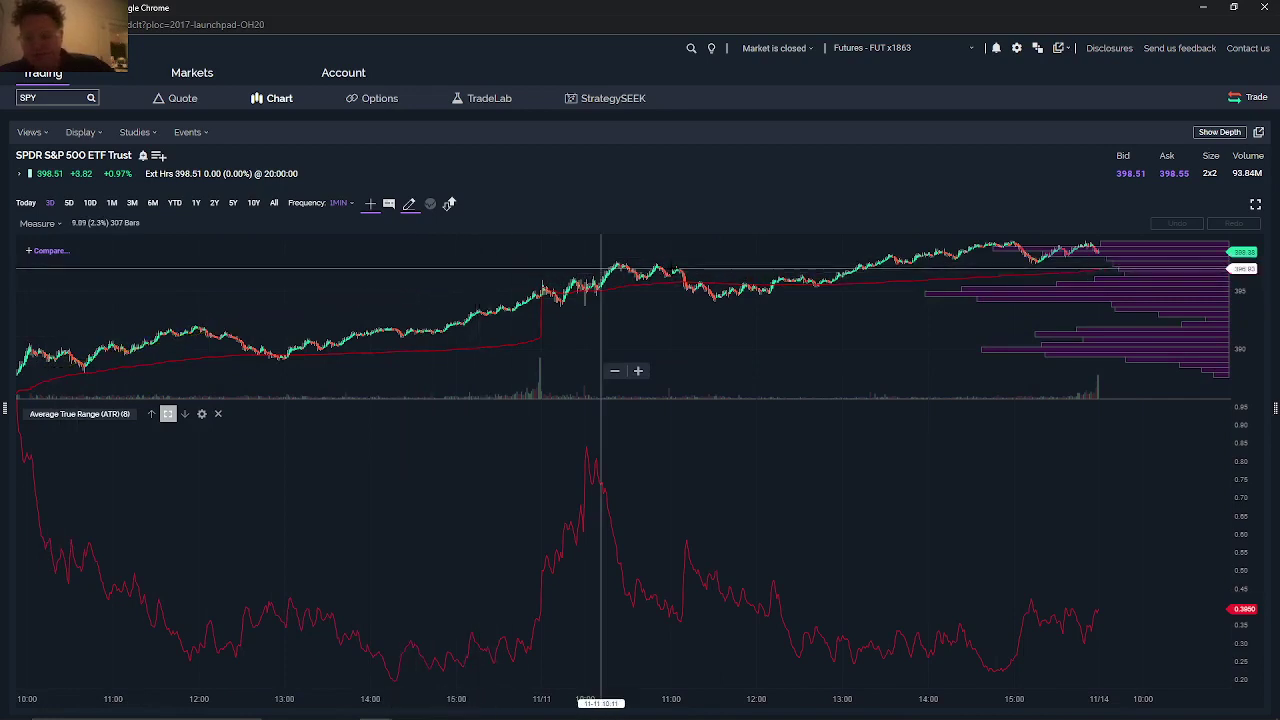
- Measure the rally from the chart's low, then zoom to the 11/10–11/14 span
{"action": "scroll", "coordinate": [282, 307], "scroll_direction": "down", "scroll_amount": 3}
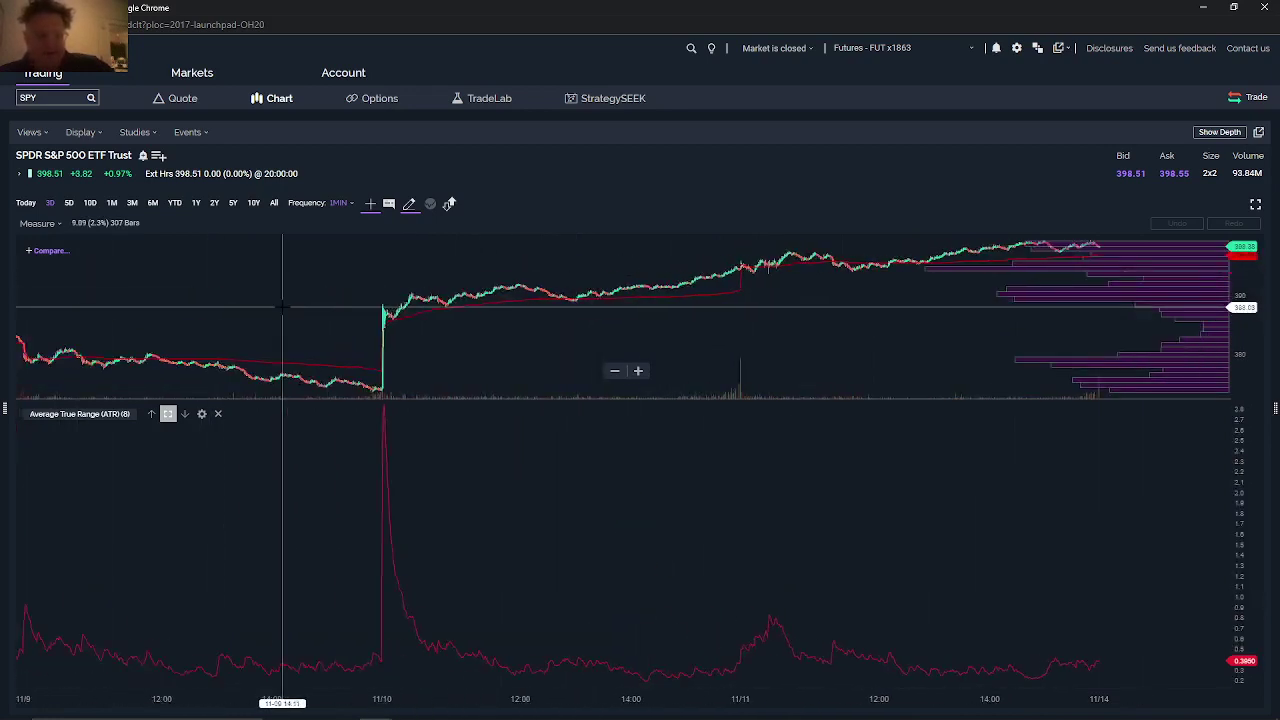
{"action": "scroll", "coordinate": [470, 370], "scroll_direction": "down", "scroll_amount": 2}
{"action": "left_click_drag", "start_coordinate": [486, 384], "coordinate": [1106, 244]}
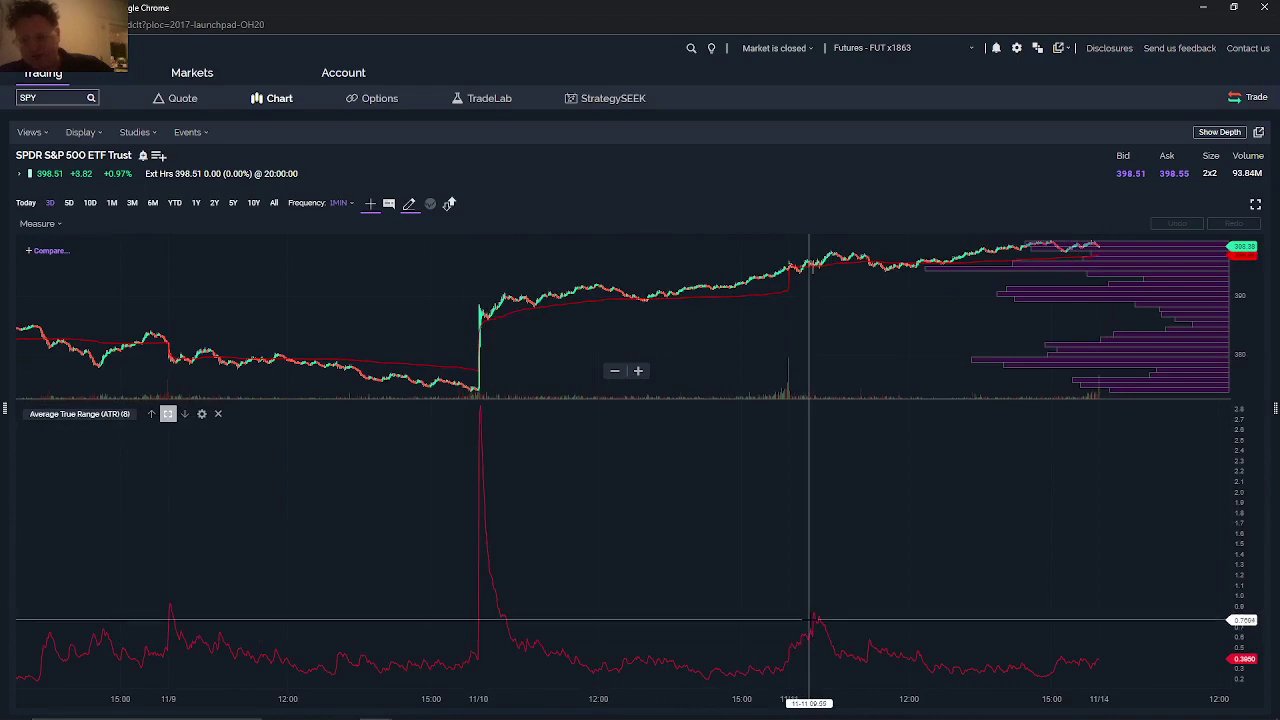
{"action": "scroll", "coordinate": [755, 618], "scroll_direction": "up", "scroll_amount": 5}
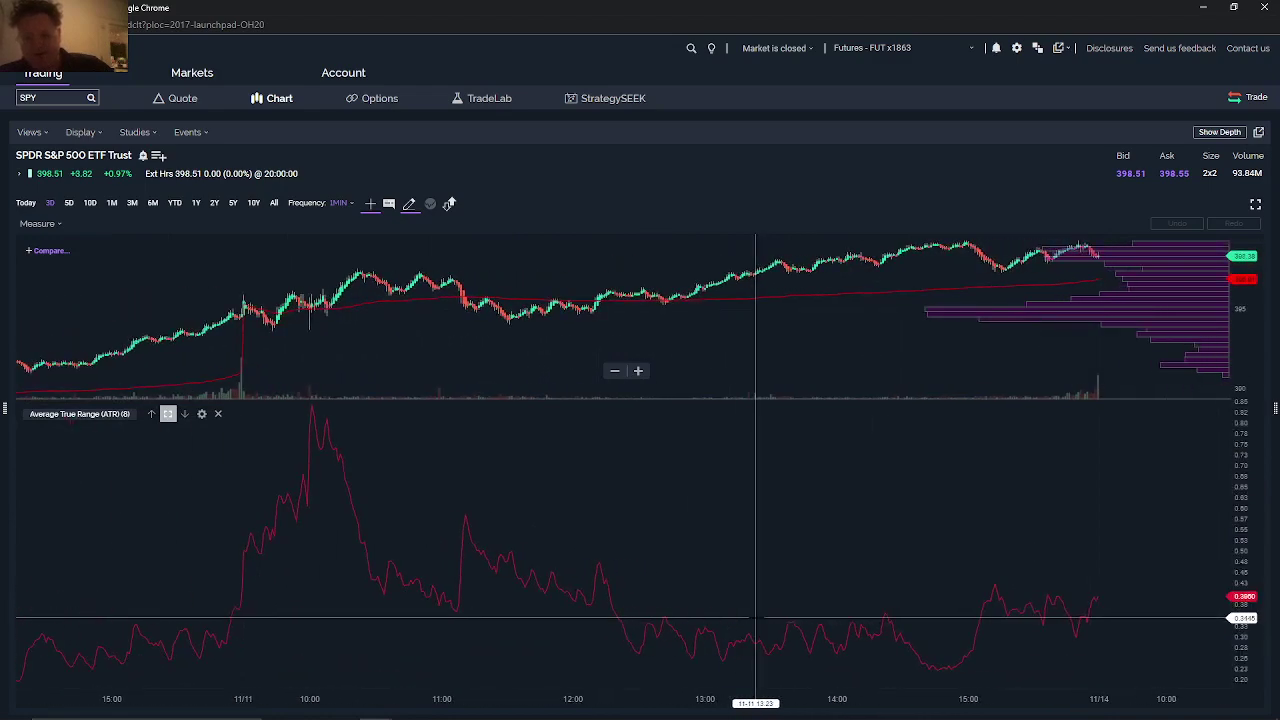
{"action": "scroll", "coordinate": [757, 618], "scroll_direction": "down", "scroll_amount": 3}
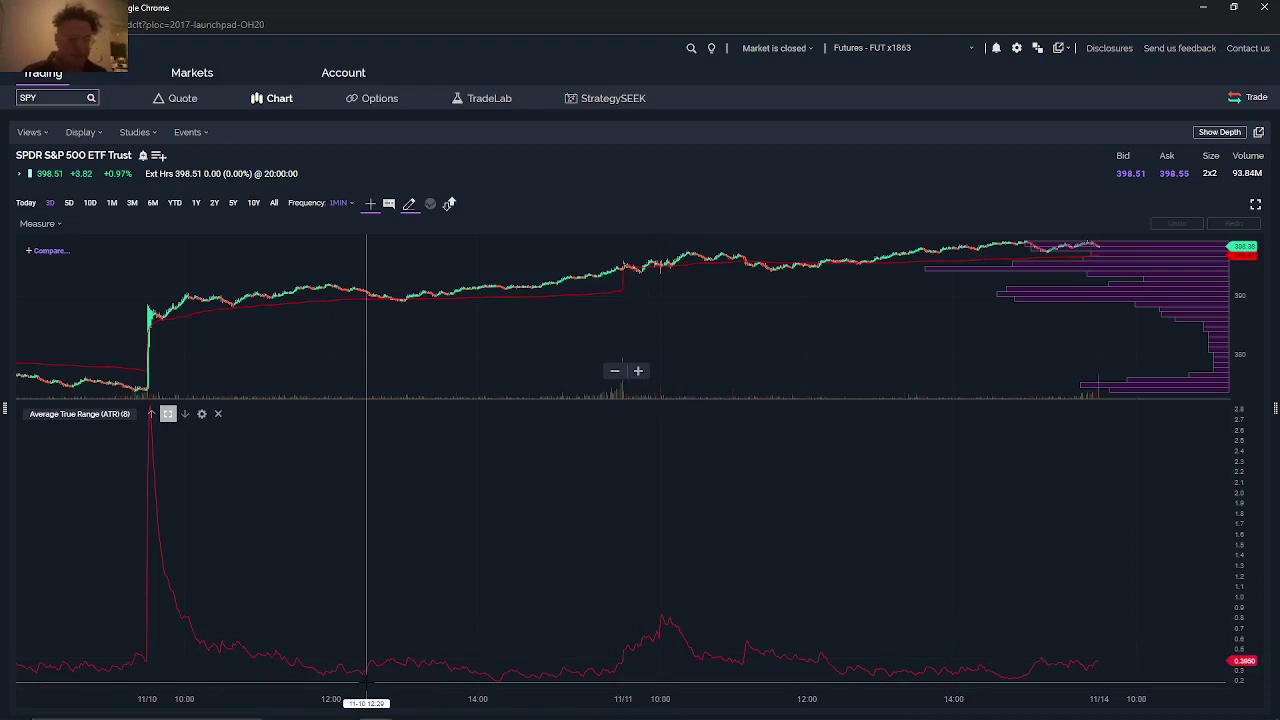
- Draw a horizontal threshold line on the ATR pane with the horizontal line tool
{"action": "left_click", "coordinate": [42, 226]}
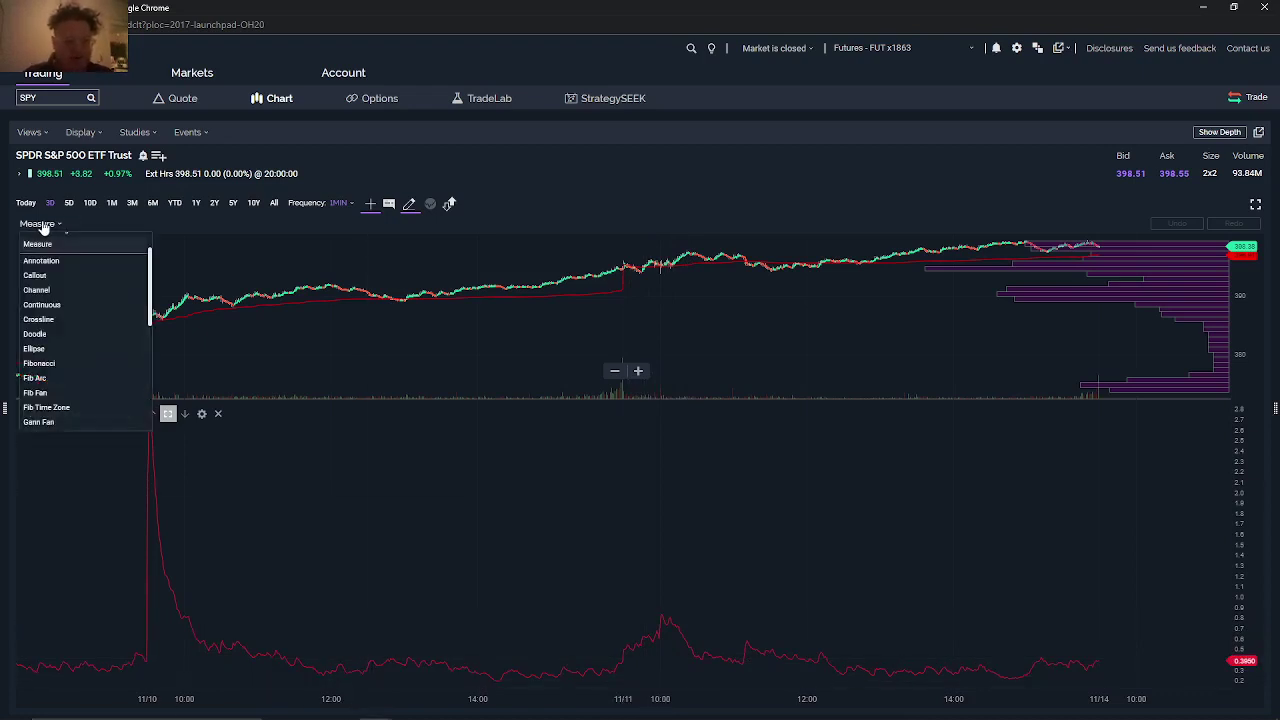
{"action": "scroll", "coordinate": [70, 360], "scroll_direction": "down", "scroll_amount": 3}
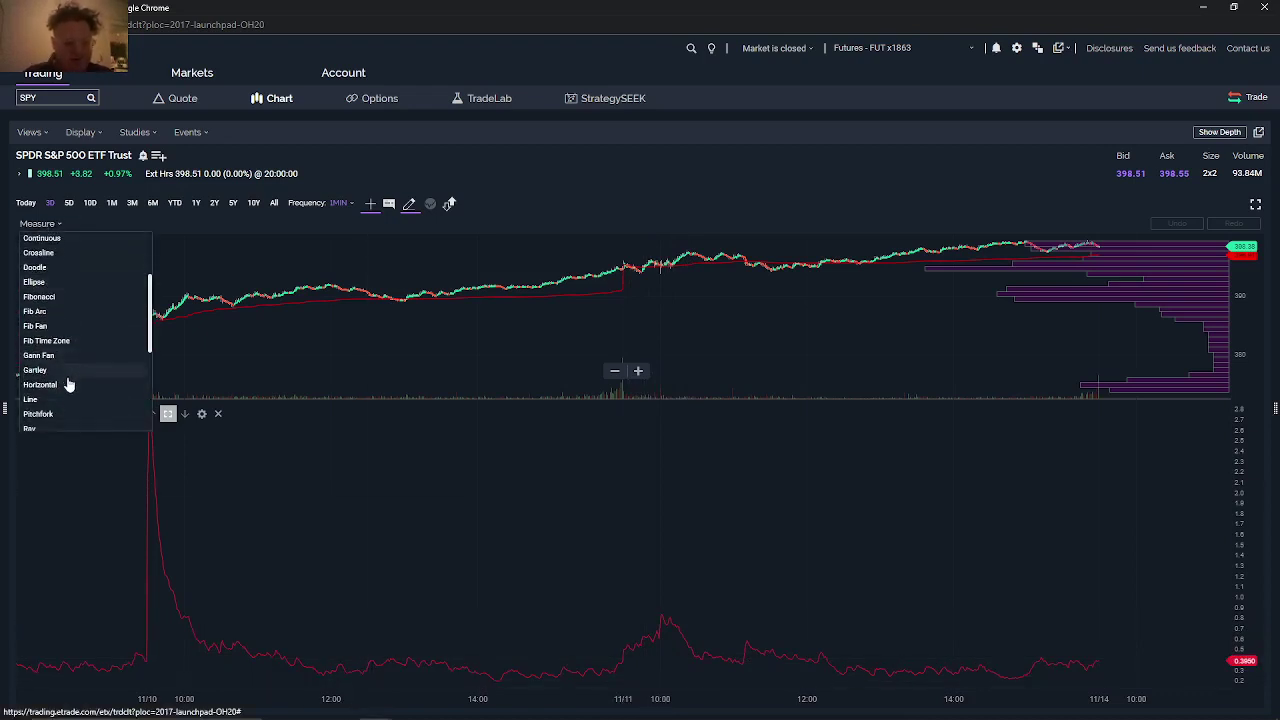
{"action": "left_click", "coordinate": [69, 385]}
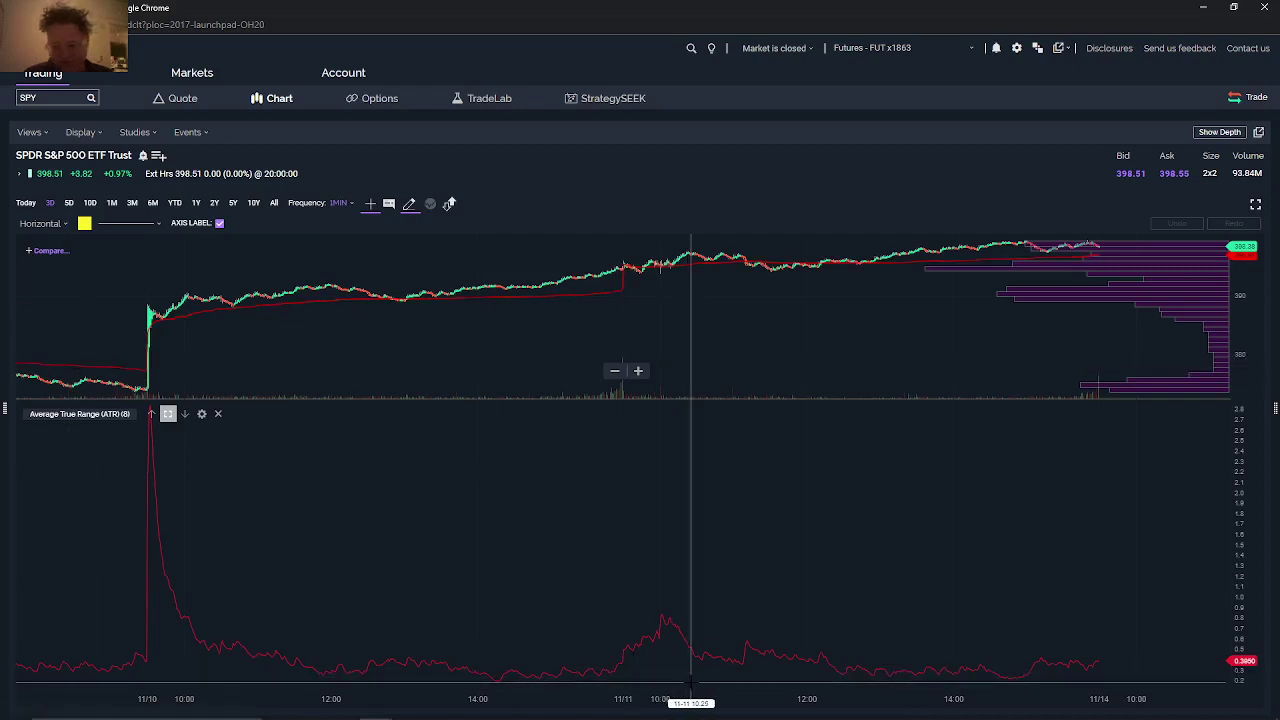
{"action": "left_click", "coordinate": [688, 644]}
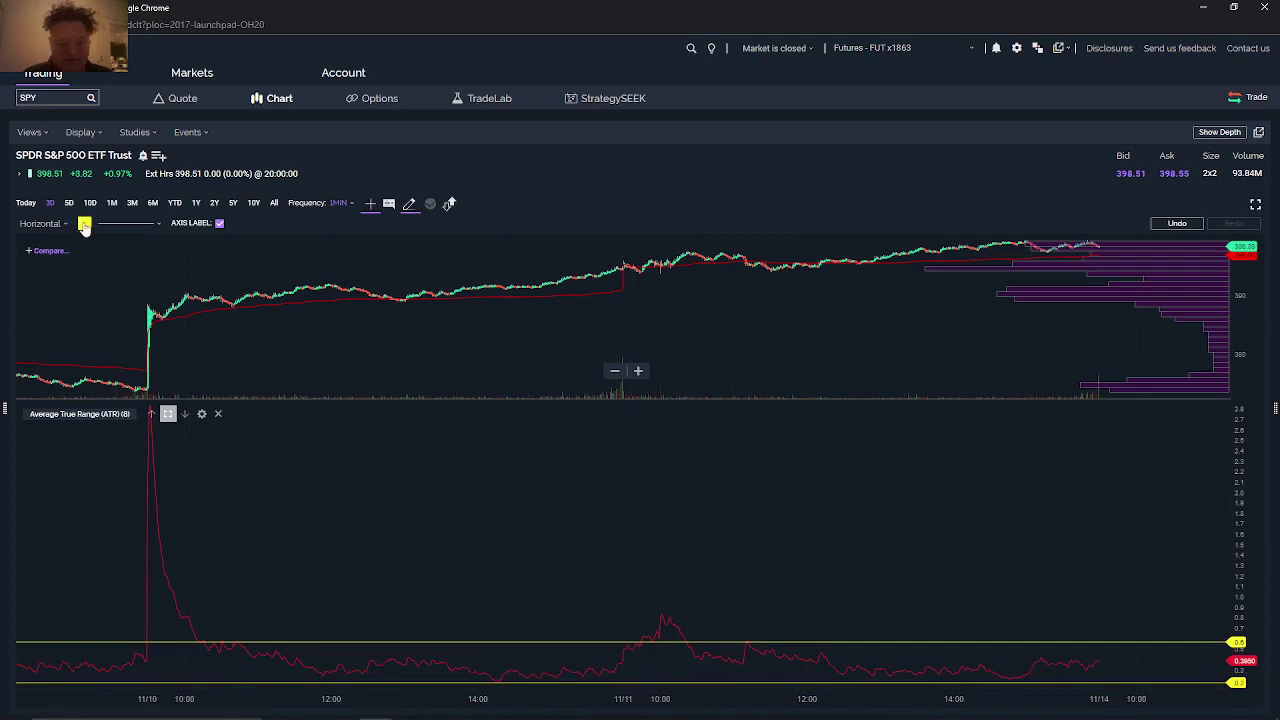
- Add a light-blue horizontal midpoint line on the ATR pane at 0.4
{"action": "left_click", "coordinate": [85, 224]}
{"action": "left_click", "coordinate": [178, 280]}
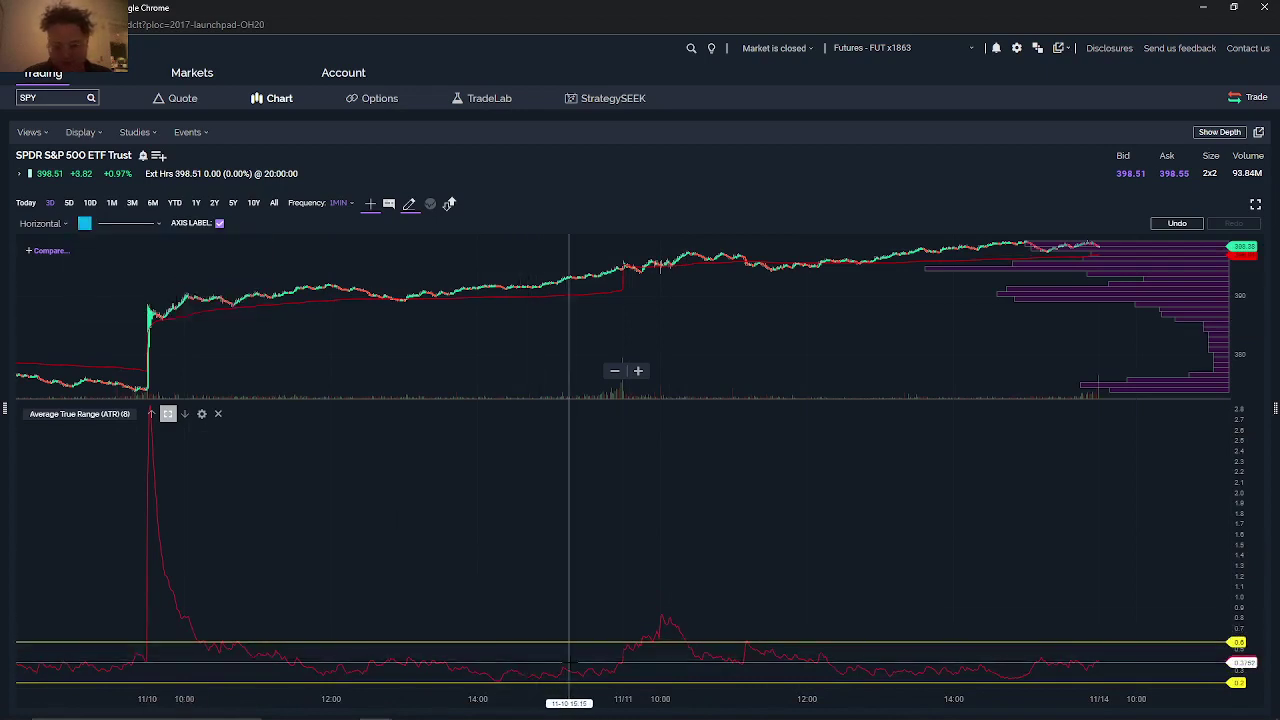
{"action": "left_click", "coordinate": [572, 662]}
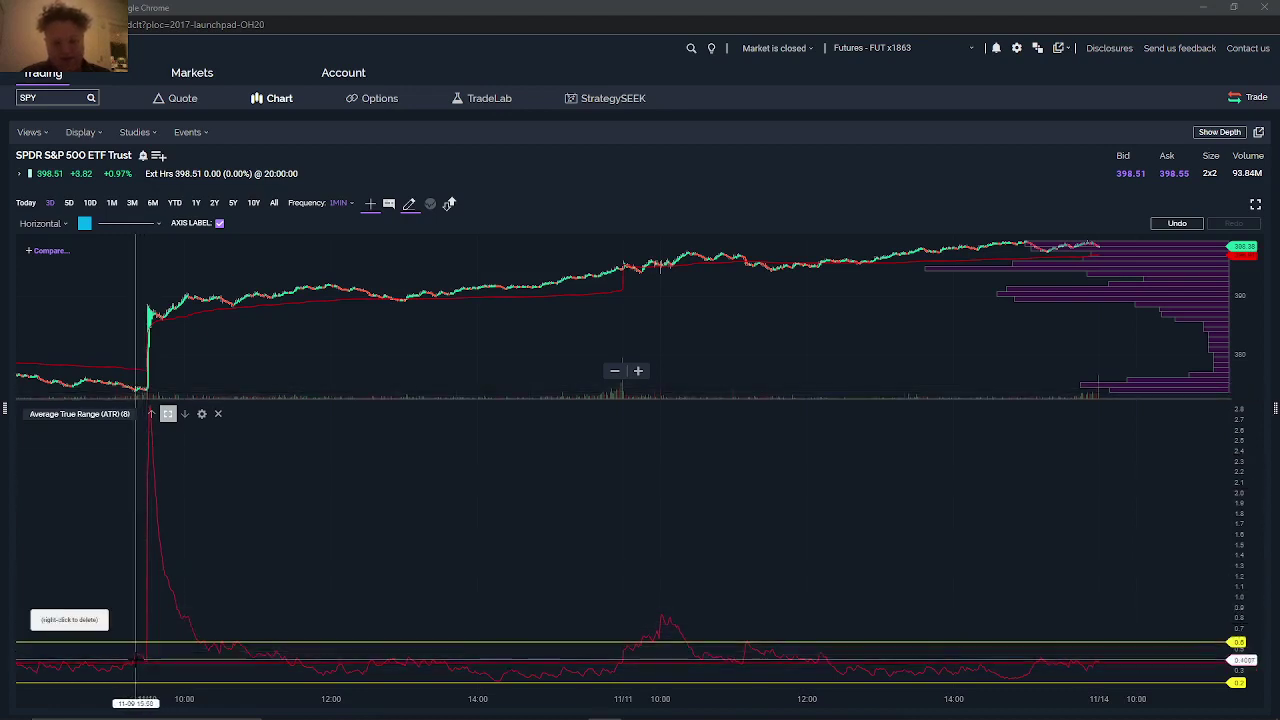
- Zoom and pan the three-day chart so the 11/10 opening ATR spike sits left, with later data visible
{"action": "scroll", "coordinate": [137, 650], "scroll_direction": "up", "scroll_amount": 3}
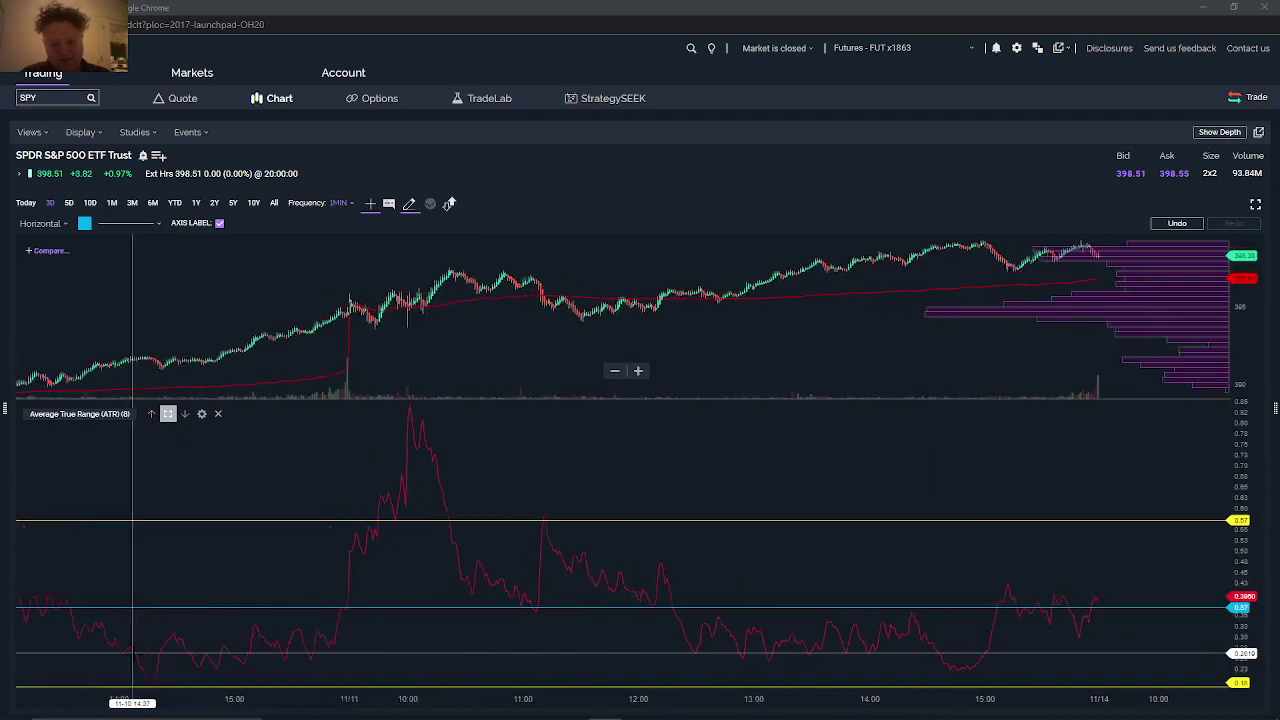
{"action": "scroll", "coordinate": [137, 650], "scroll_direction": "down", "scroll_amount": 3}
{"action": "left_click_drag", "start_coordinate": [326, 578], "coordinate": [593, 576]}
{"action": "scroll", "coordinate": [593, 576], "scroll_direction": "up", "scroll_amount": 3}
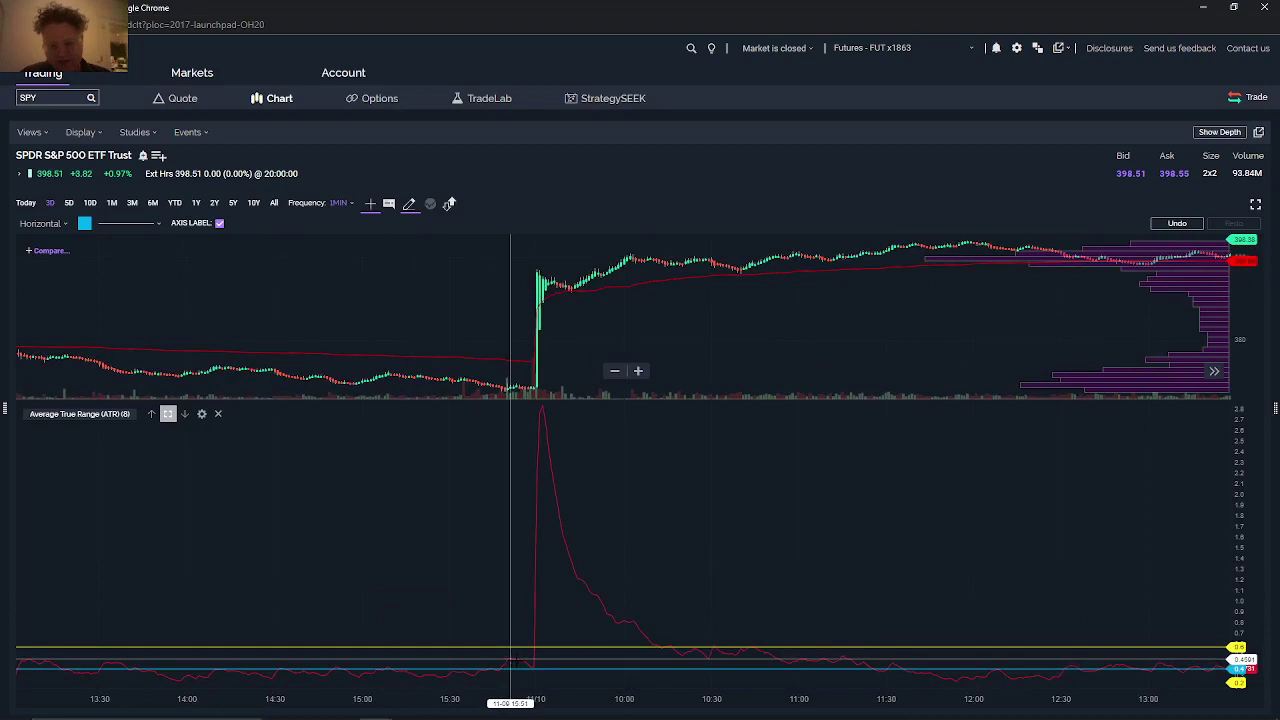
{"action": "scroll", "coordinate": [540, 658], "scroll_direction": "down", "scroll_amount": 3}
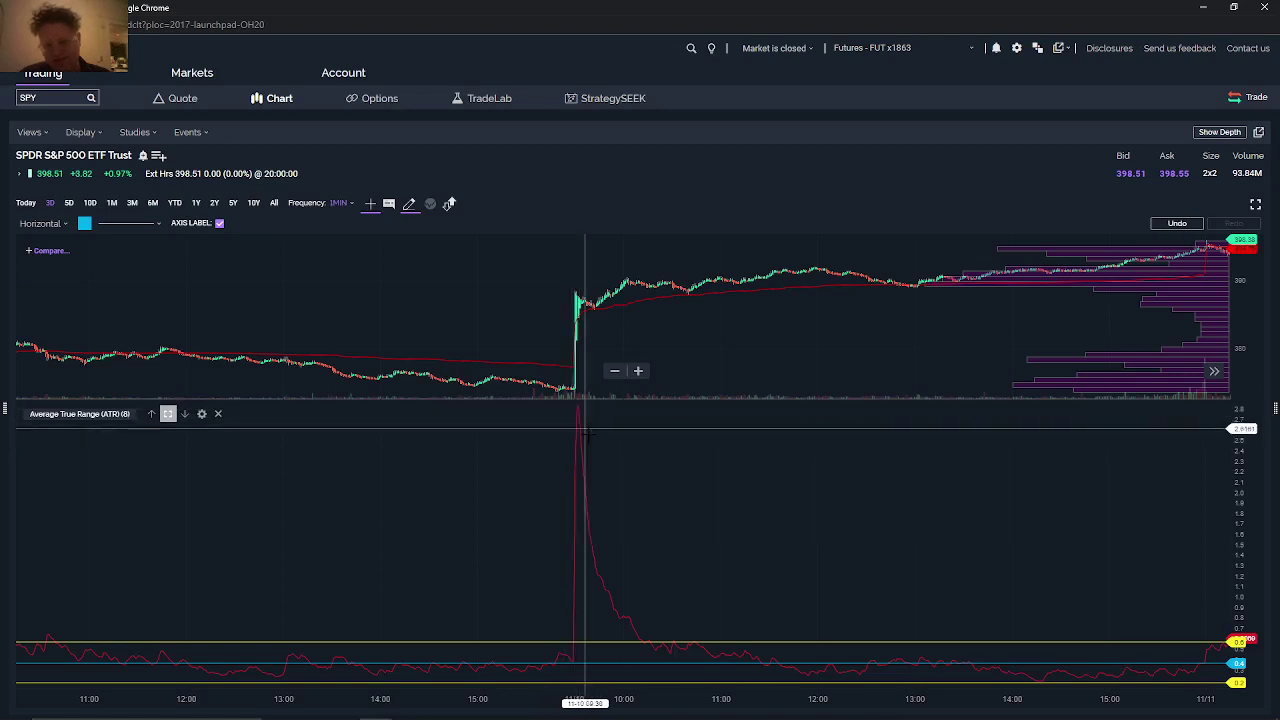
{"action": "left_click_drag", "start_coordinate": [717, 522], "coordinate": [590, 521]}
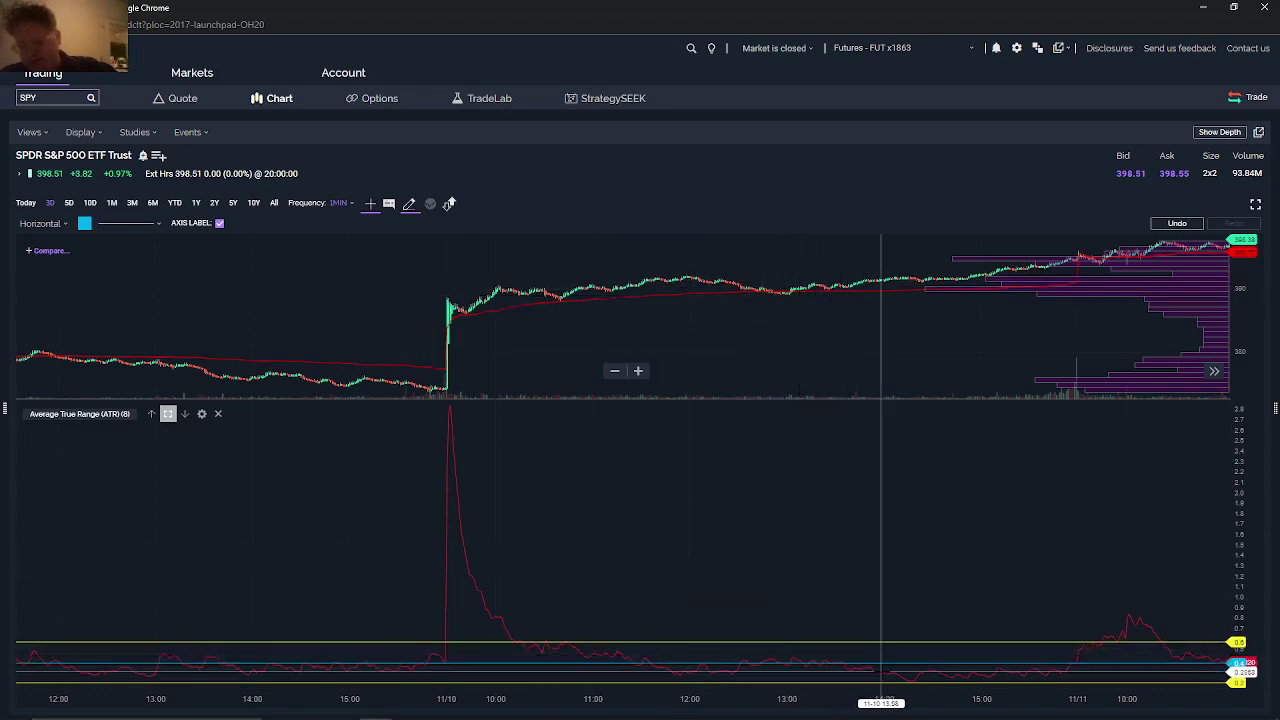
{"action": "left_click_drag", "start_coordinate": [970, 602], "coordinate": [776, 594]}
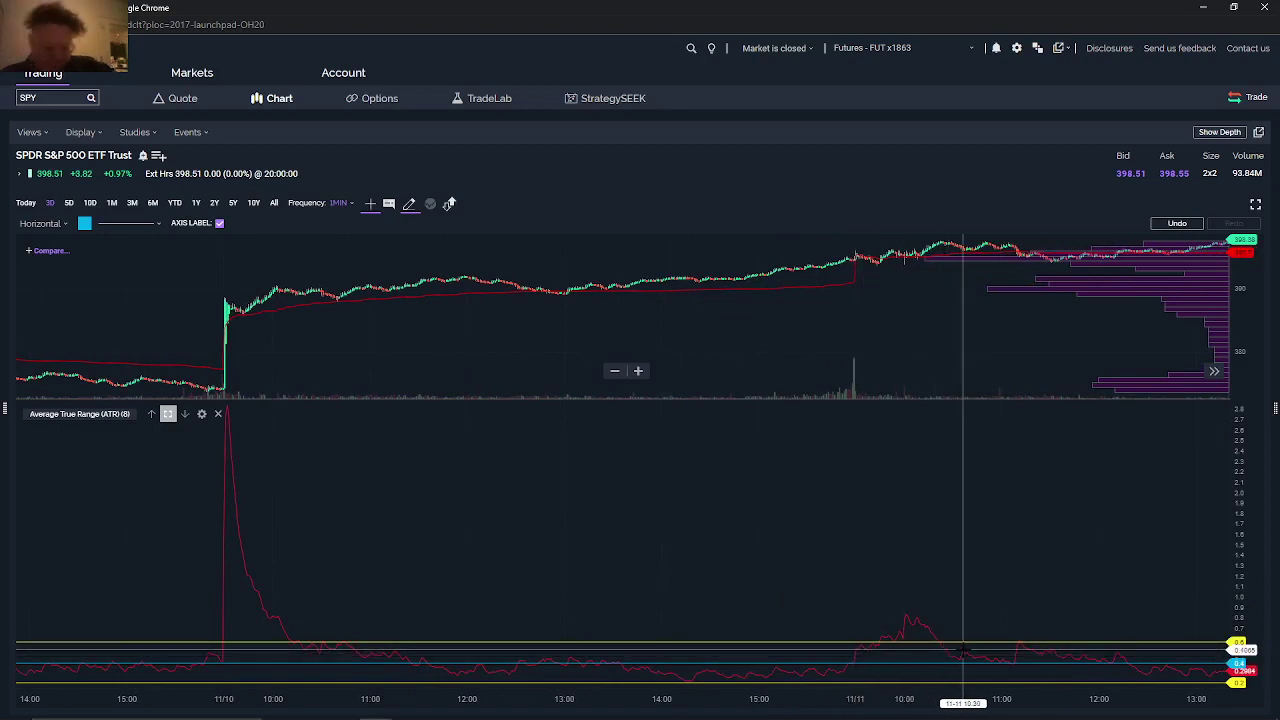
- Zoom out to about three months of 30-minute bars and add a light-blue ATR level line at 3.7
{"action": "scroll", "coordinate": [646, 508], "scroll_direction": "down", "scroll_amount": 10}
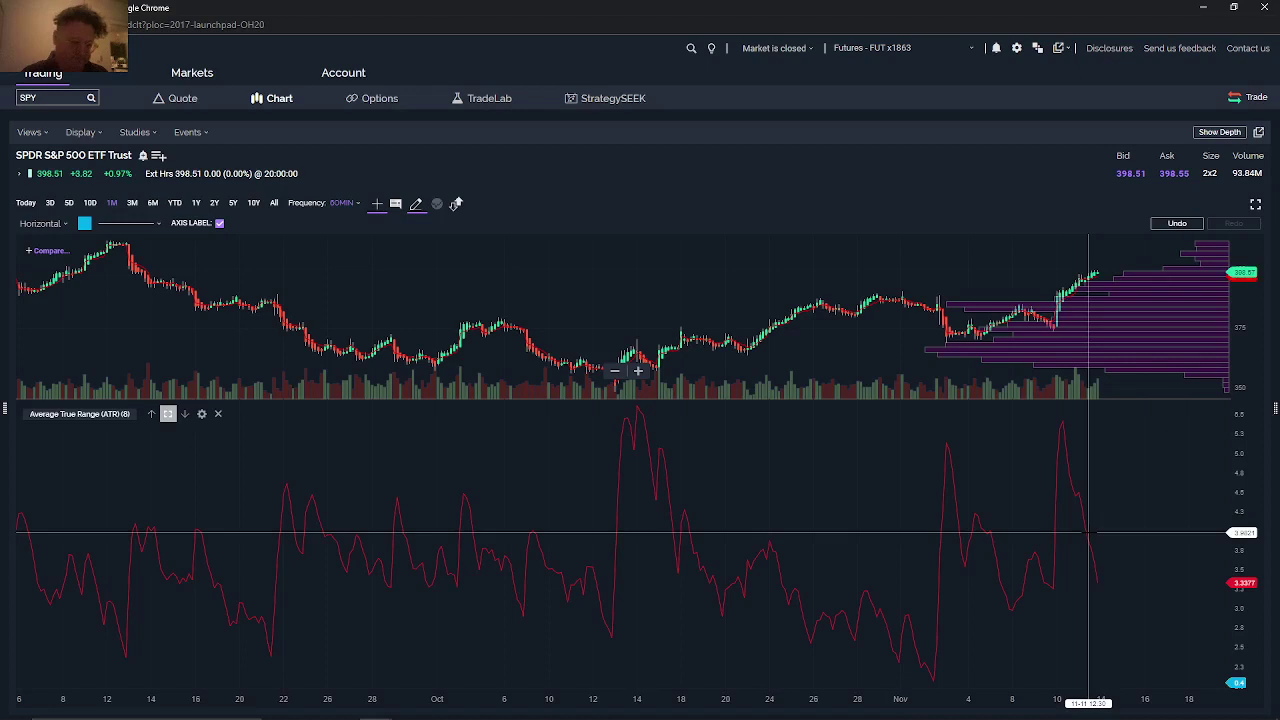
{"action": "left_click", "coordinate": [1089, 557]}
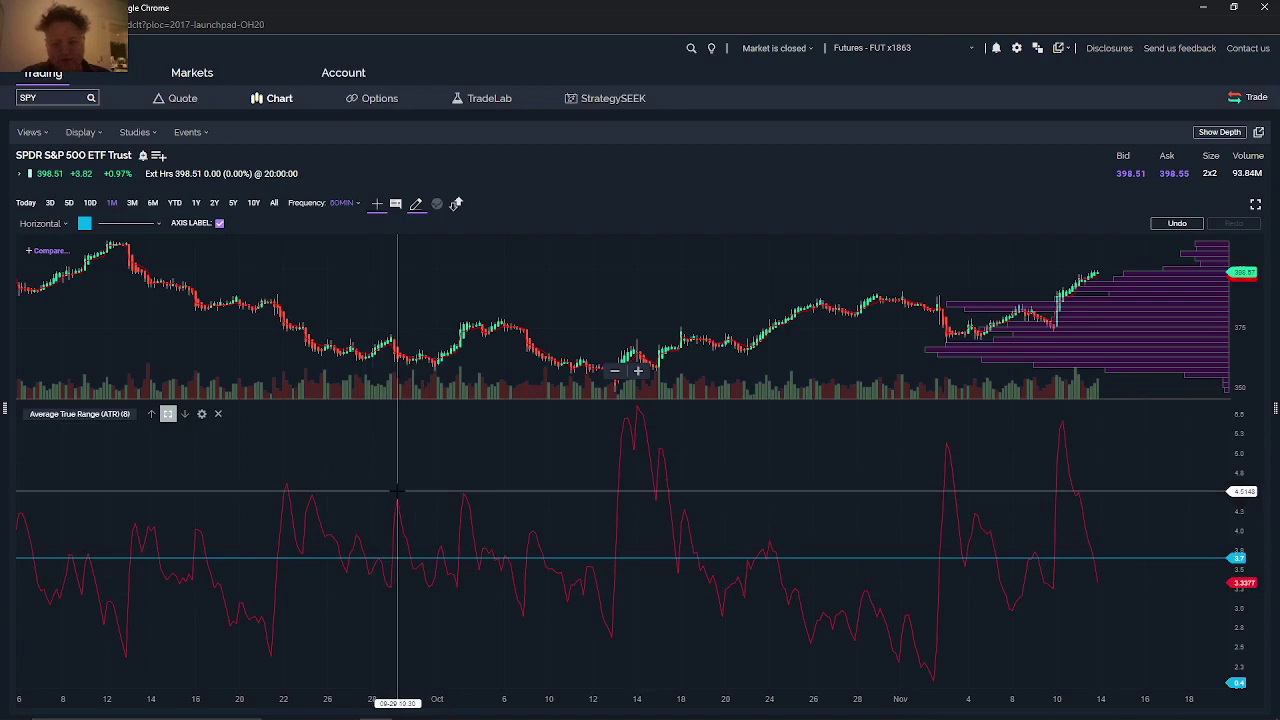
{"action": "left_click", "coordinate": [402, 560]}
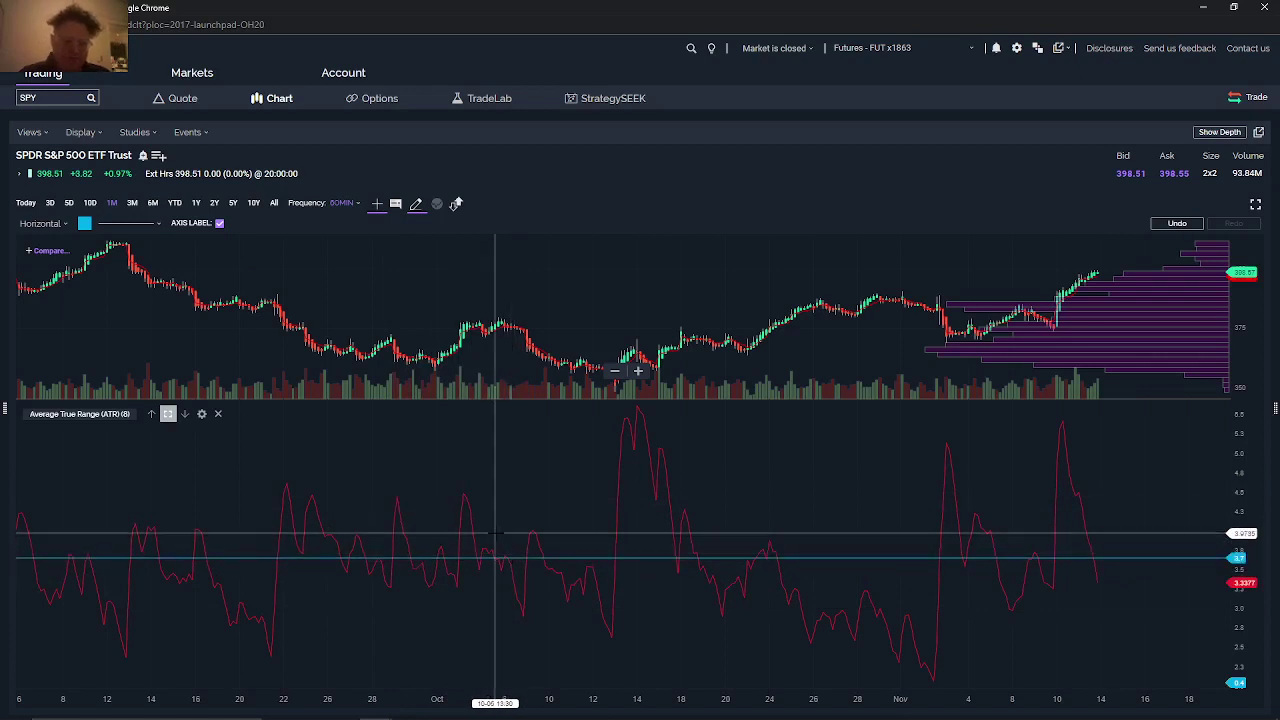
- Switch SPY to the 10D range, showing 15-minute bars from 11/2 to 11/14
{"action": "left_click", "coordinate": [90, 203]}
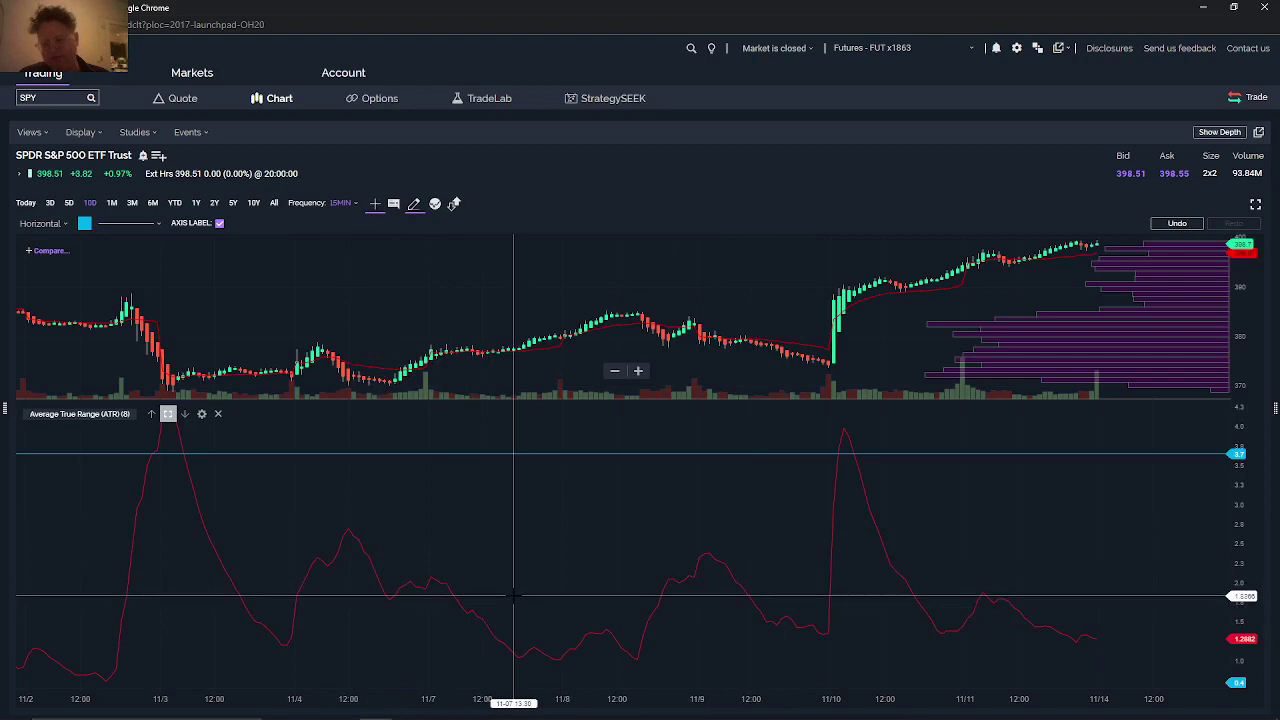
- Return to the 3D range and zoom out to show 11/8 through 11/14
{"action": "left_click", "coordinate": [49, 204]}
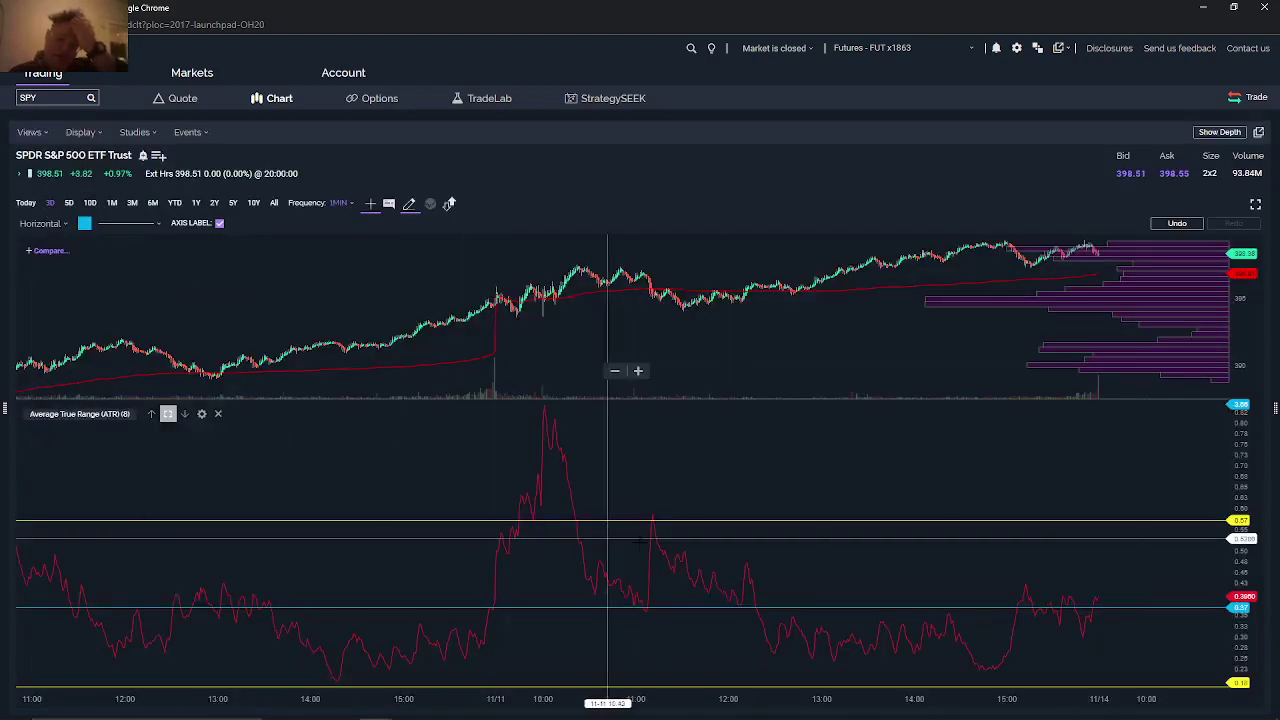
{"action": "scroll", "coordinate": [800, 593], "scroll_direction": "down", "scroll_amount": 5}
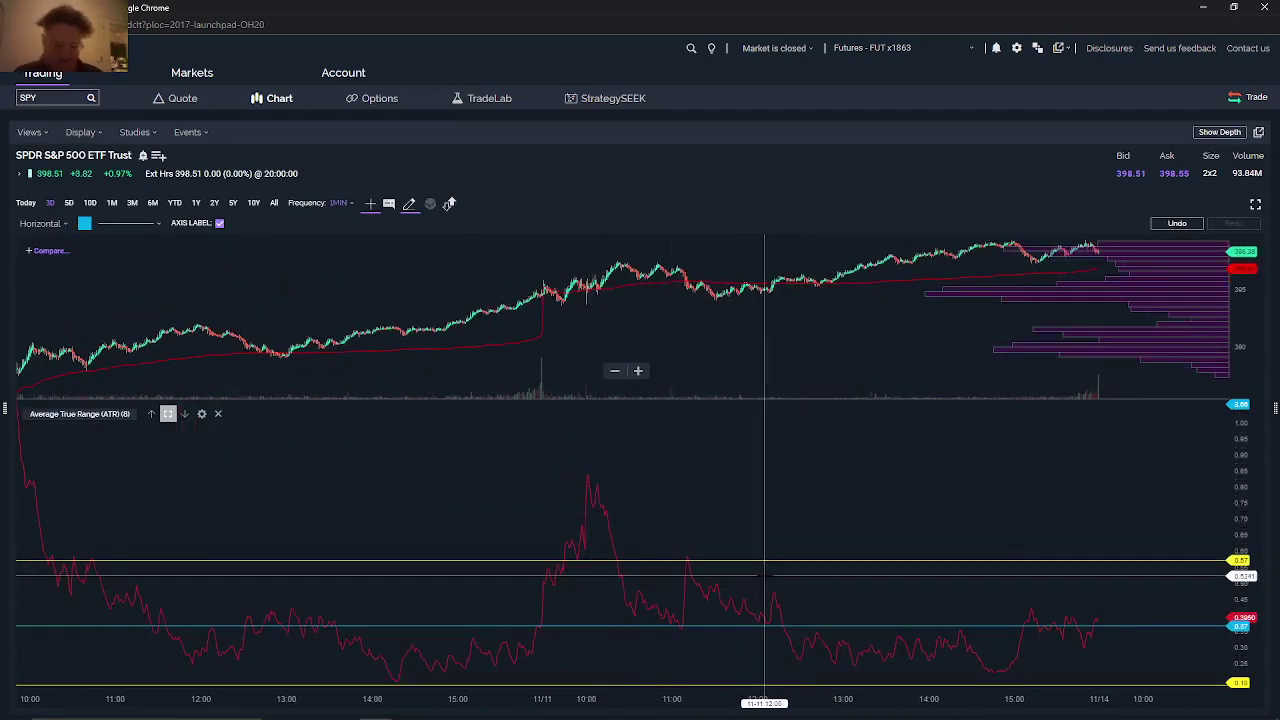
{"action": "scroll", "coordinate": [616, 563], "scroll_direction": "down", "scroll_amount": 3}
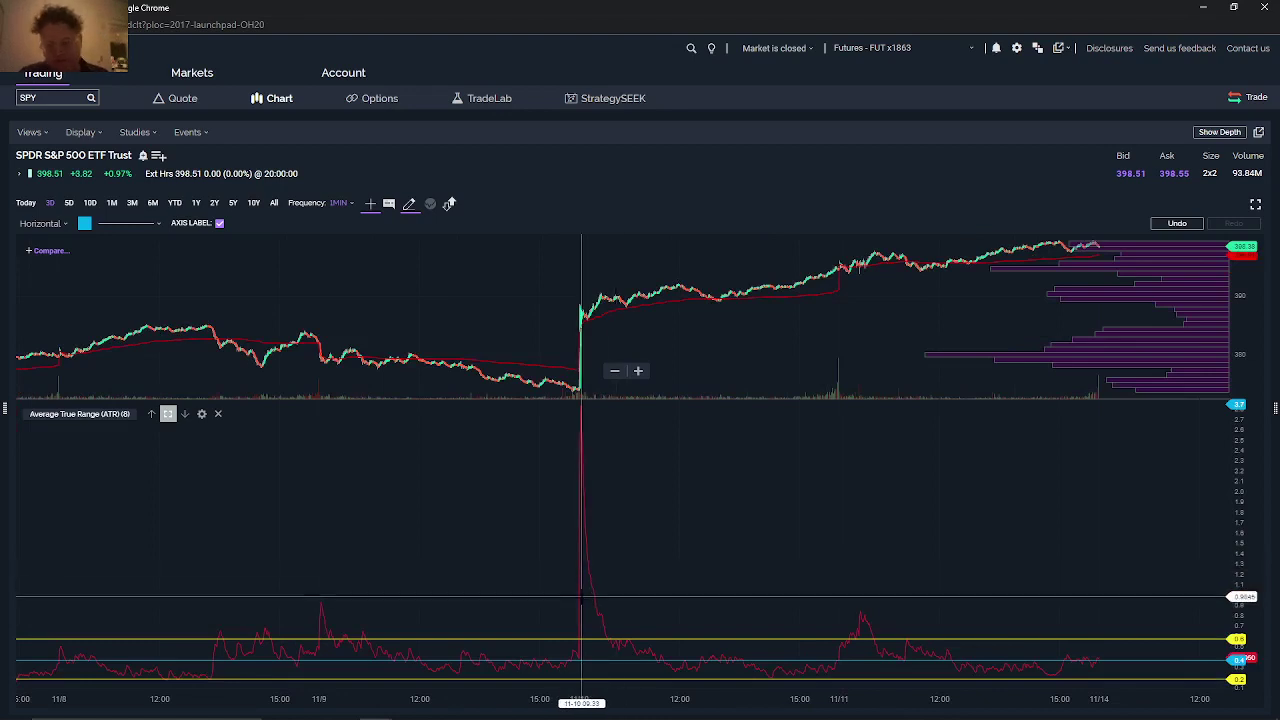